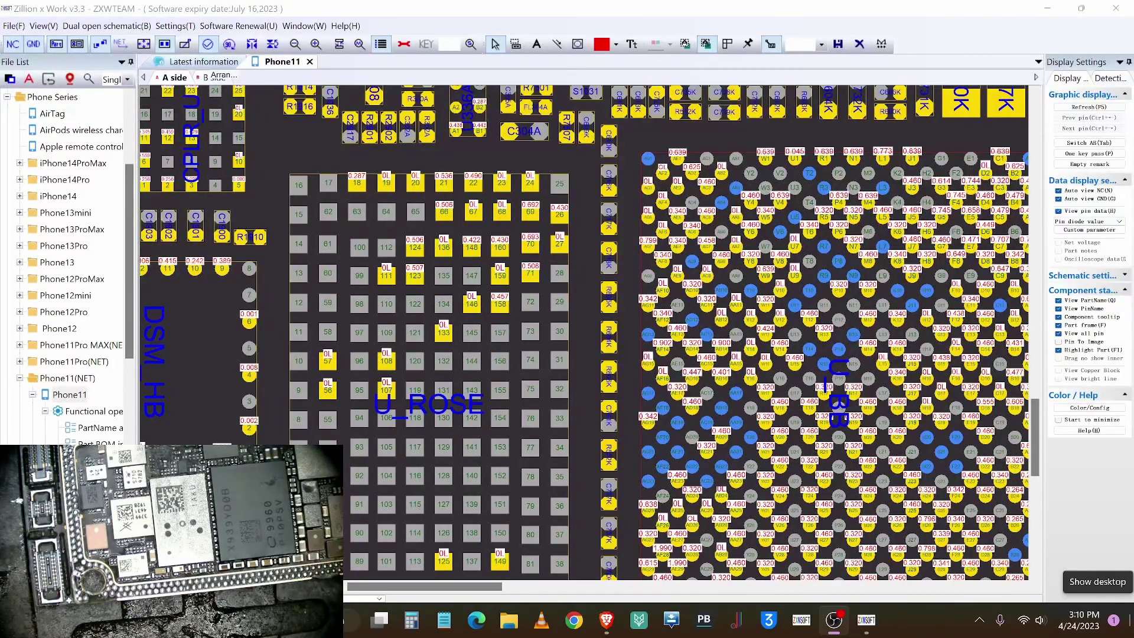
Step: Highlight U_ROSE, zoom out over the iPhone 11 board, and switch to the B side
{"action": "left_click", "coordinate": [469, 401]}
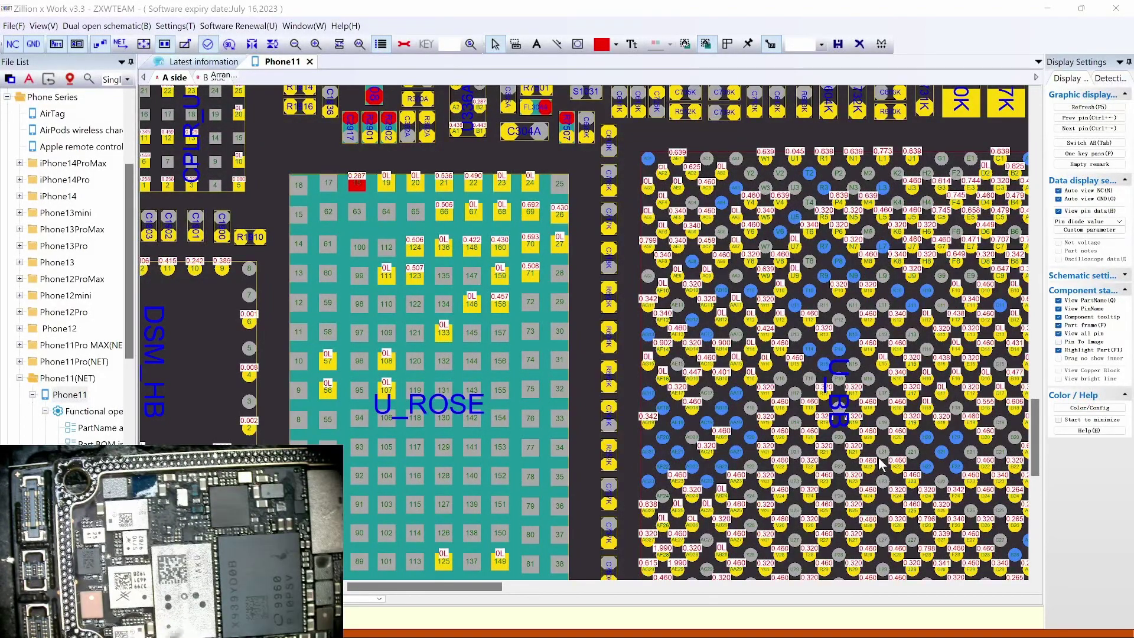
{"action": "scroll", "coordinate": [489, 238], "scroll_direction": "down", "scroll_amount": 3}
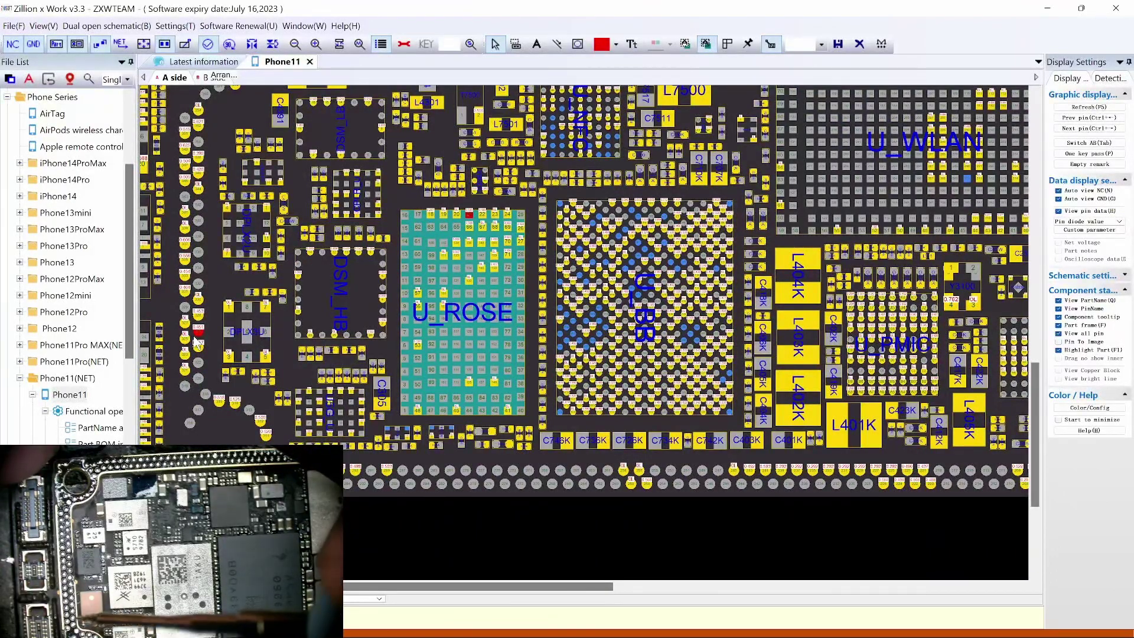
{"action": "scroll", "coordinate": [425, 219], "scroll_direction": "up", "scroll_amount": 1}
{"action": "scroll", "coordinate": [714, 402], "scroll_direction": "down", "scroll_amount": 2}
{"action": "scroll", "coordinate": [751, 454], "scroll_direction": "up", "scroll_amount": 3}
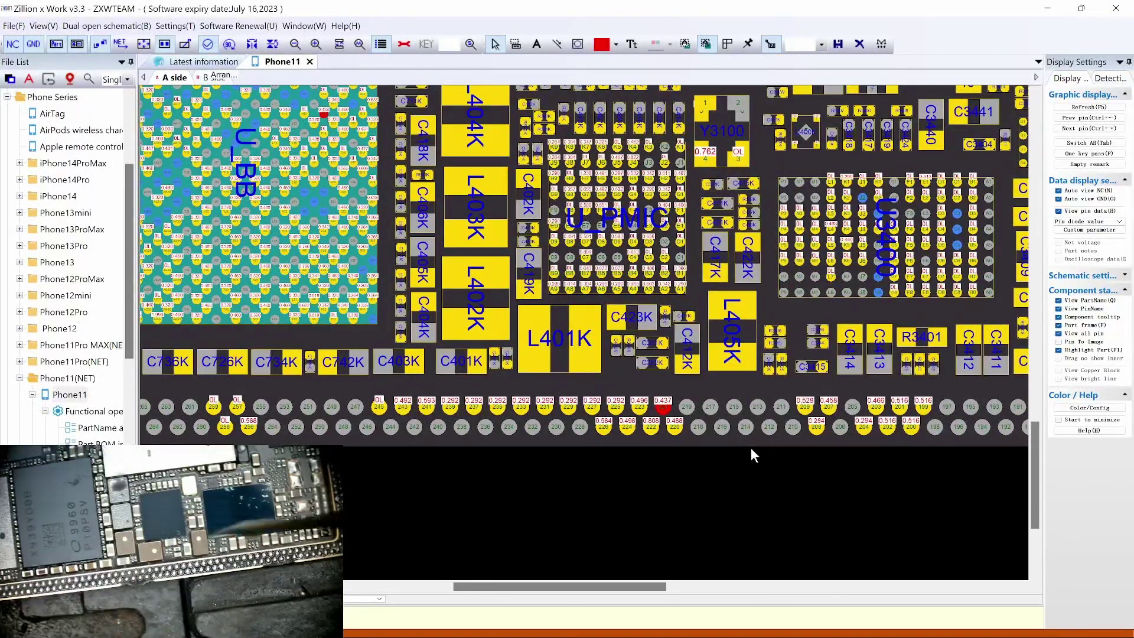
{"action": "scroll", "coordinate": [725, 260], "scroll_direction": "down", "scroll_amount": 4}
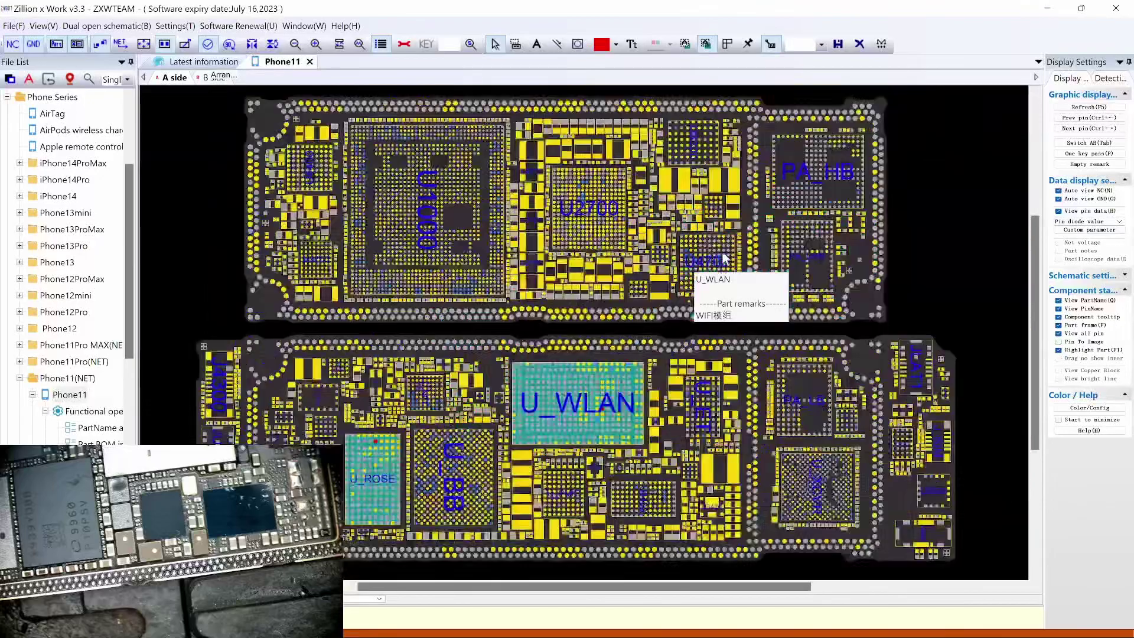
{"action": "left_click", "coordinate": [207, 79]}
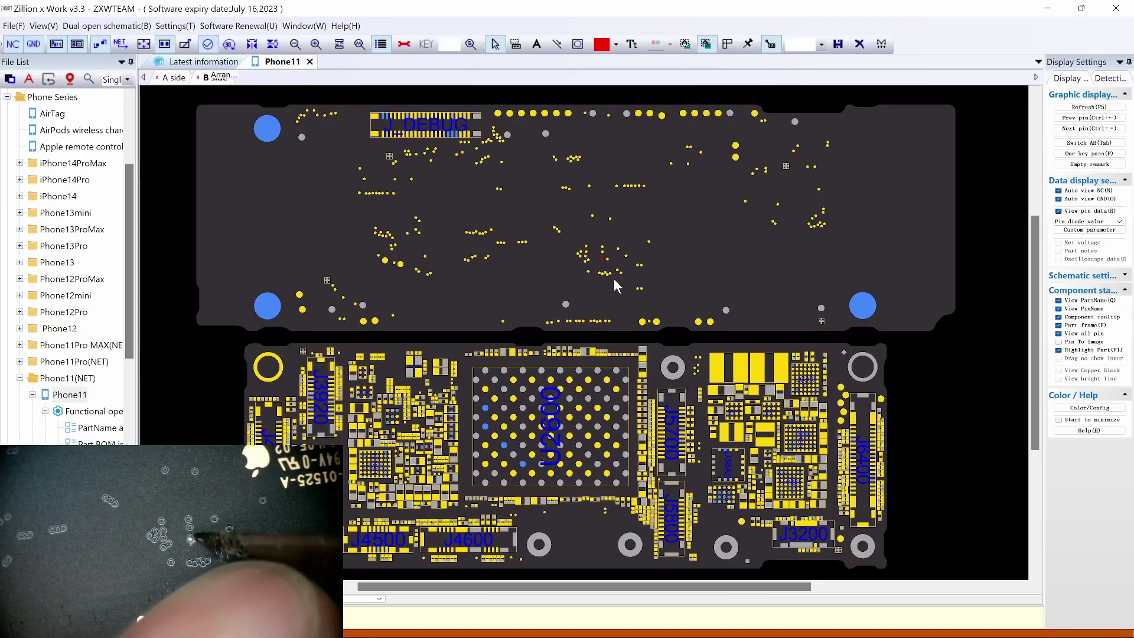
Step: Return to the A side and zoom in around U_ROSE
{"action": "key", "text": "Tab"}
{"action": "scroll", "coordinate": [615, 285], "scroll_direction": "up", "scroll_amount": 3}
{"action": "scroll", "coordinate": [615, 285], "scroll_direction": "down", "scroll_amount": 3}
{"action": "scroll", "coordinate": [615, 285], "scroll_direction": "up", "scroll_amount": 3}
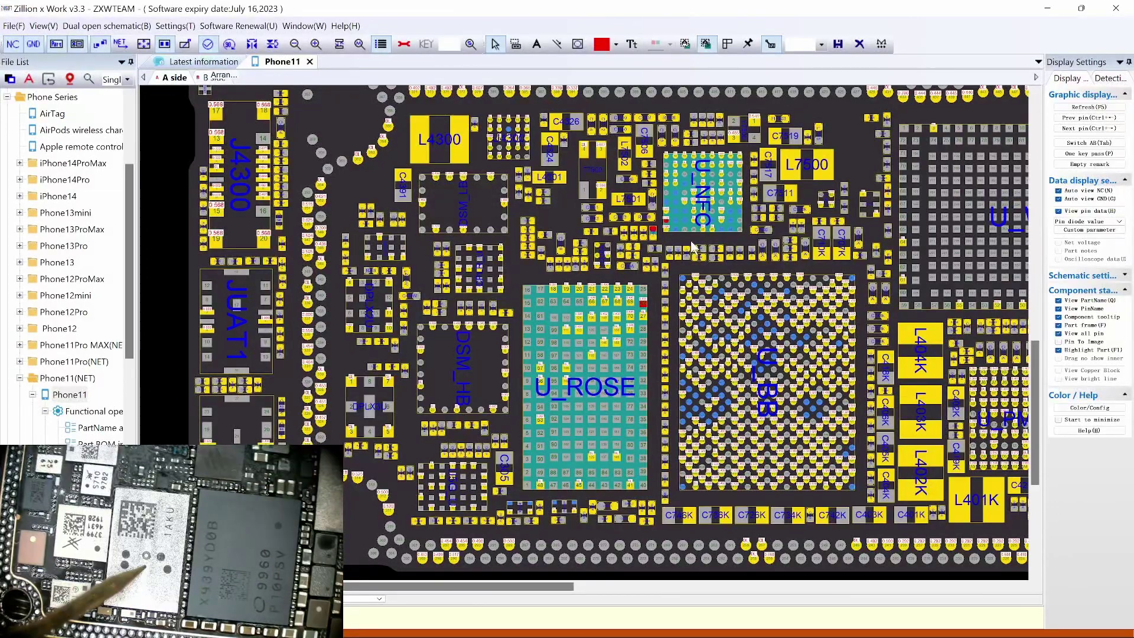
{"action": "scroll", "coordinate": [586, 353], "scroll_direction": "up", "scroll_amount": 2}
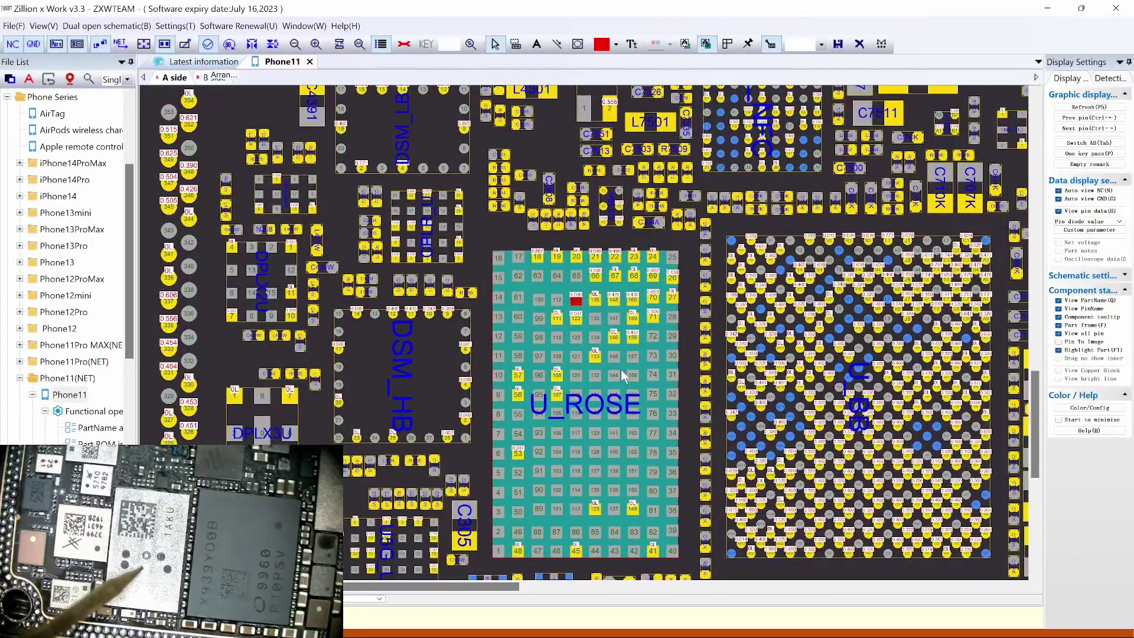
Step: Flip to the B side and back, zooming around U_BB and DPLX3U
{"action": "key", "text": "Tab"}
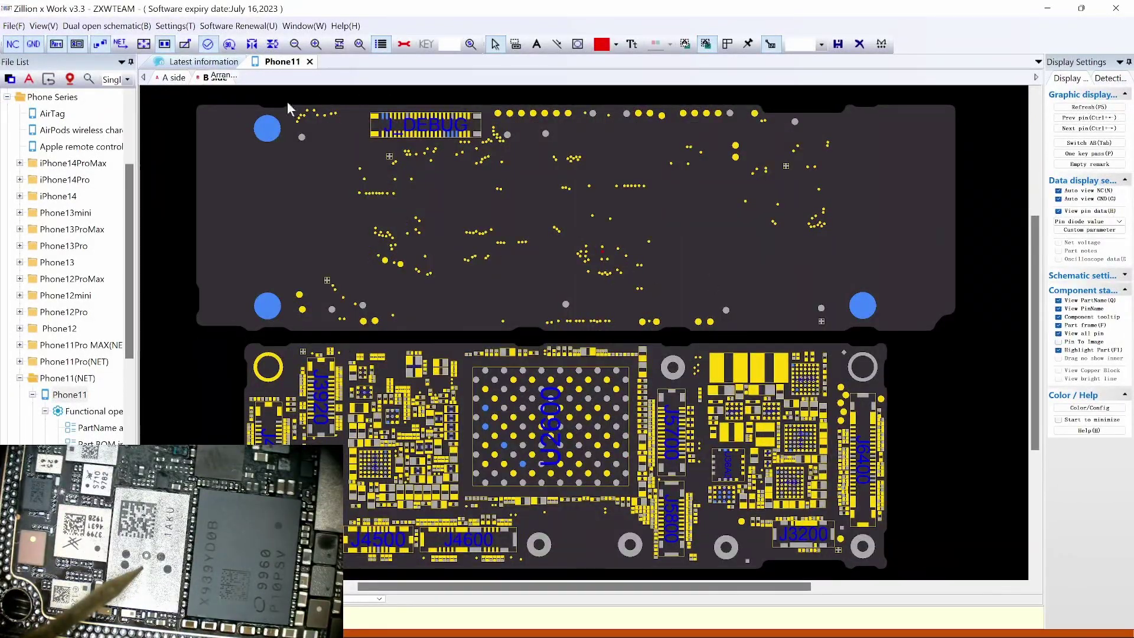
{"action": "key", "text": "Tab"}
{"action": "scroll", "coordinate": [405, 444], "scroll_direction": "up", "scroll_amount": 2}
{"action": "scroll", "coordinate": [405, 444], "scroll_direction": "down", "scroll_amount": 3}
{"action": "scroll", "coordinate": [579, 370], "scroll_direction": "up", "scroll_amount": 3}
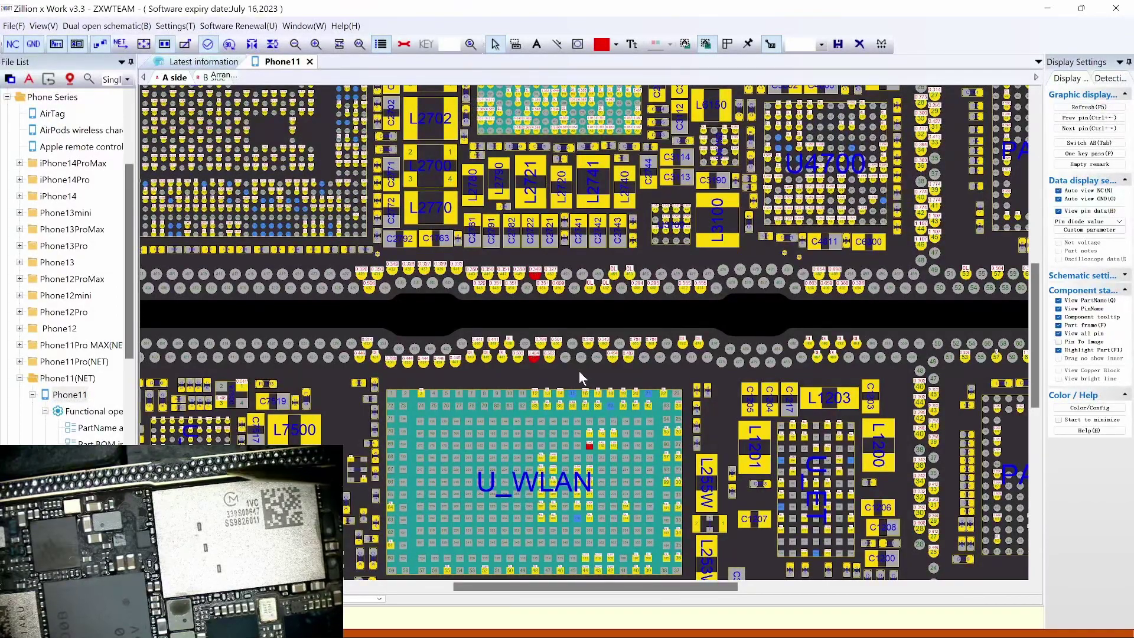
{"action": "scroll", "coordinate": [383, 460], "scroll_direction": "up", "scroll_amount": 3}
{"action": "scroll", "coordinate": [569, 331], "scroll_direction": "down", "scroll_amount": 3}
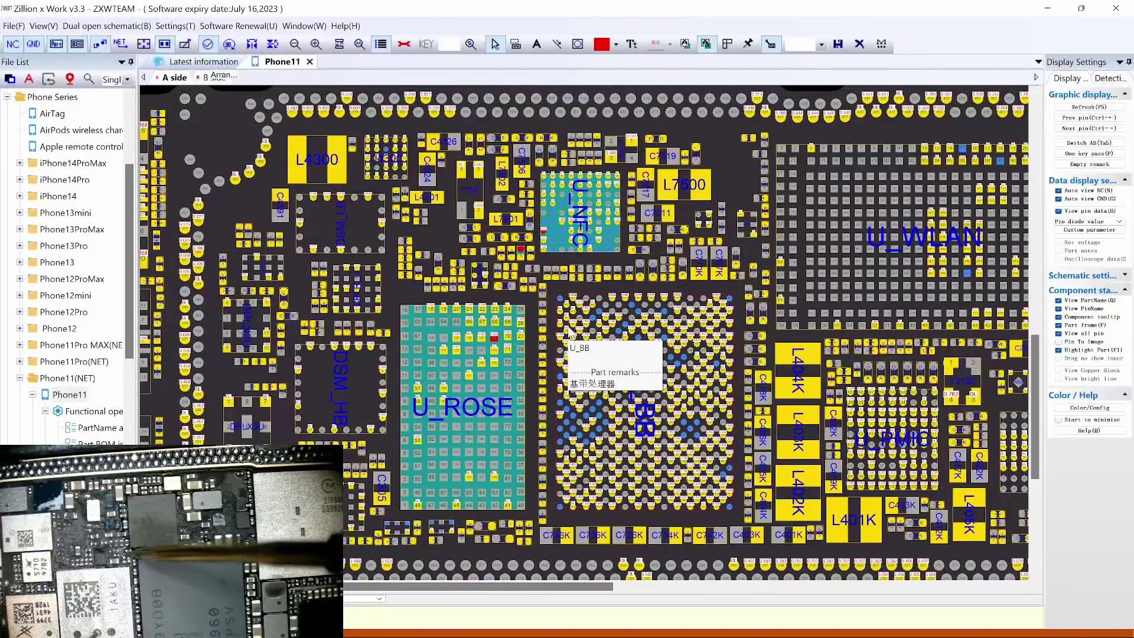
Step: Keep zooming and finish on the A side, zoomed in on U_WLAN
{"action": "scroll", "coordinate": [514, 352], "scroll_direction": "up", "scroll_amount": 3}
{"action": "scroll", "coordinate": [714, 403], "scroll_direction": "down", "scroll_amount": 5}
{"action": "scroll", "coordinate": [445, 450], "scroll_direction": "up", "scroll_amount": 3}
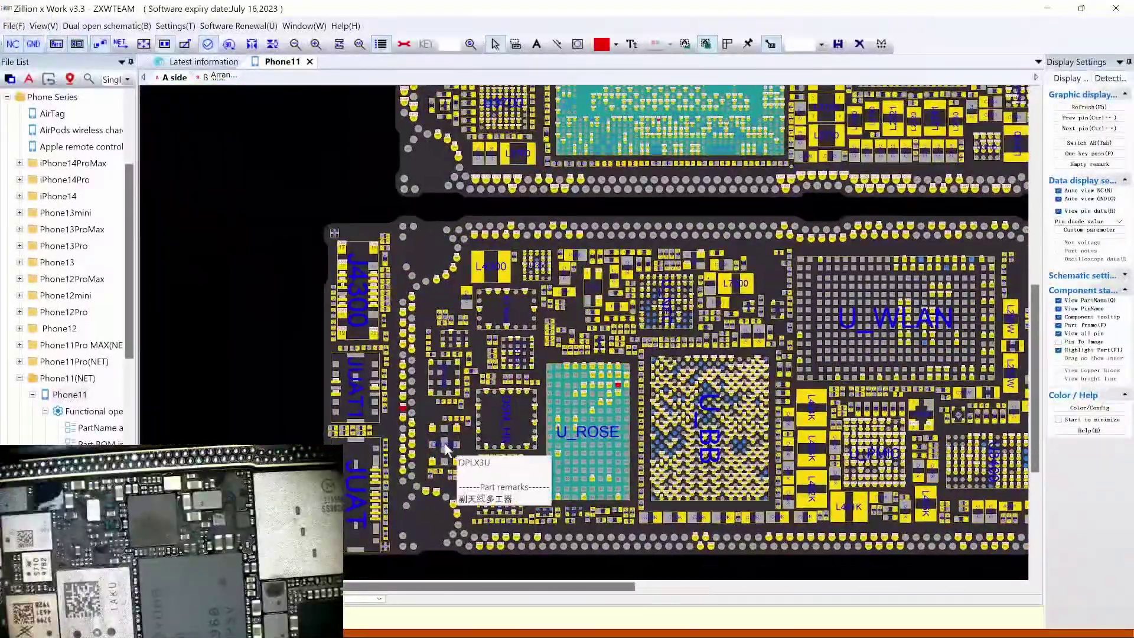
{"action": "scroll", "coordinate": [445, 450], "scroll_direction": "up", "scroll_amount": 2}
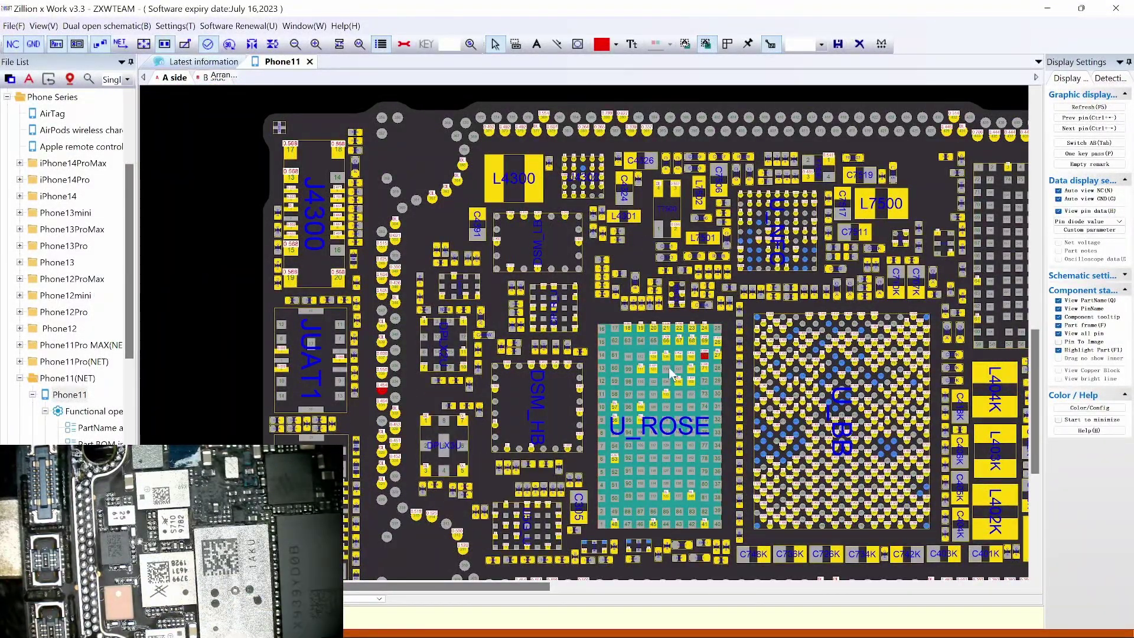
{"action": "scroll", "coordinate": [582, 451], "scroll_direction": "up", "scroll_amount": 1}
{"action": "scroll", "coordinate": [494, 373], "scroll_direction": "down", "scroll_amount": 5}
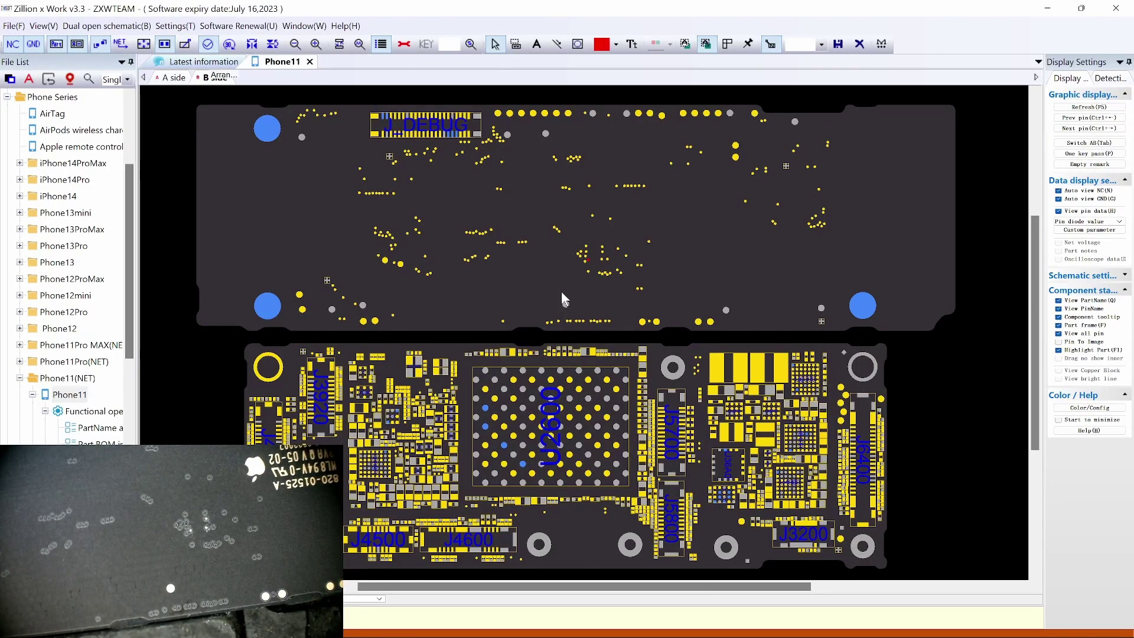
{"action": "key", "text": "Tab"}
{"action": "scroll", "coordinate": [378, 472], "scroll_direction": "up", "scroll_amount": 3}
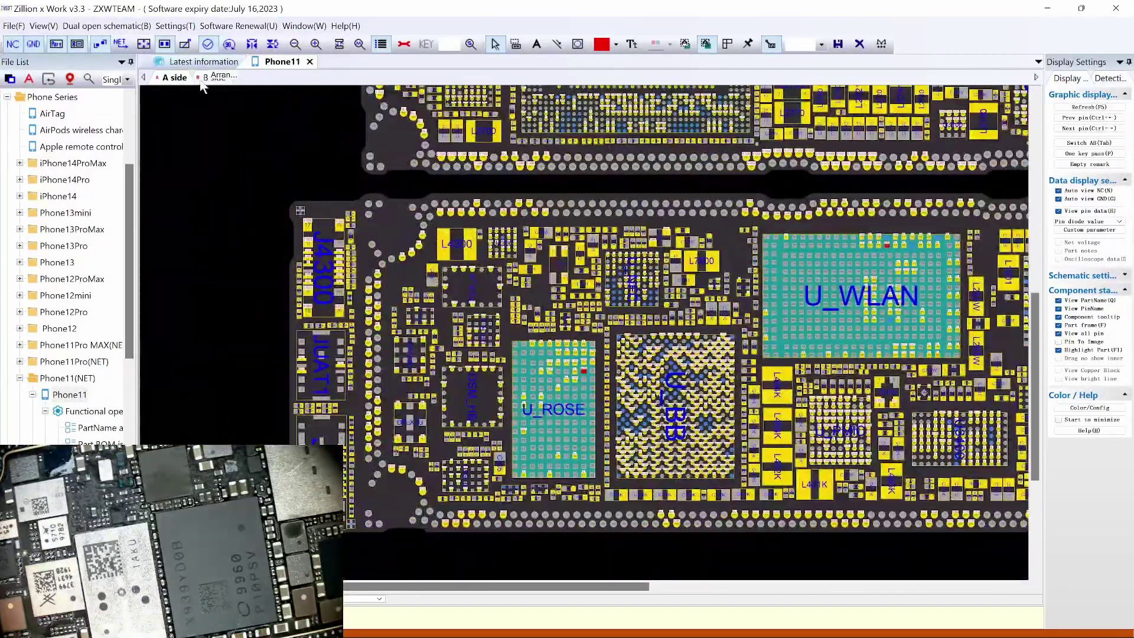
Step: Flip to the B side to compare, then return to the A side
{"action": "key", "text": "Tab"}
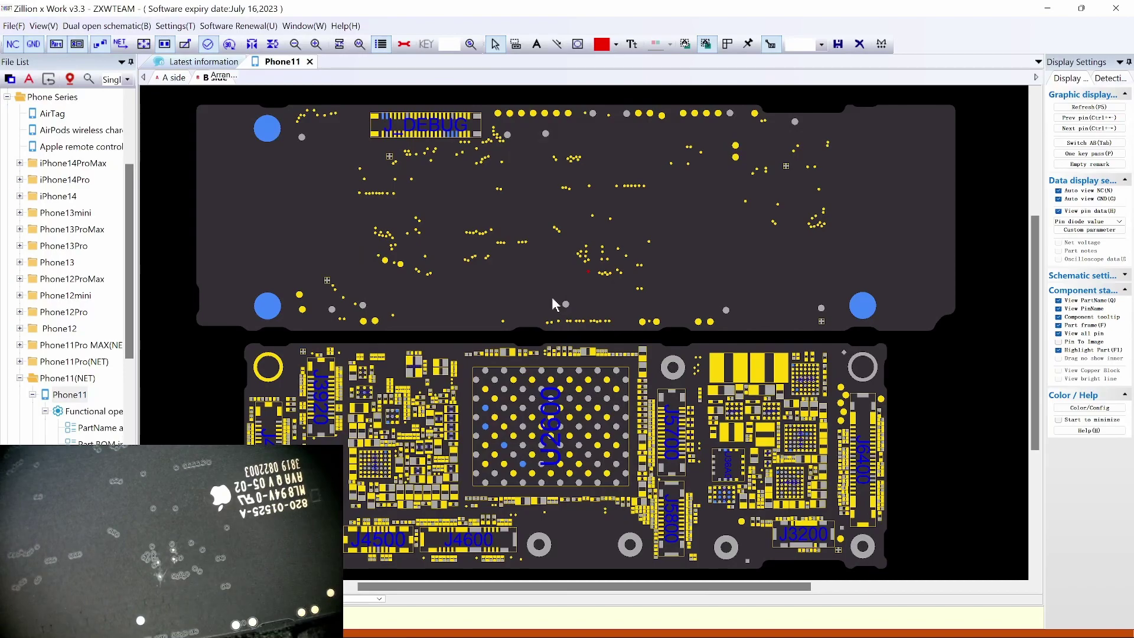
{"action": "key", "text": "Tab"}
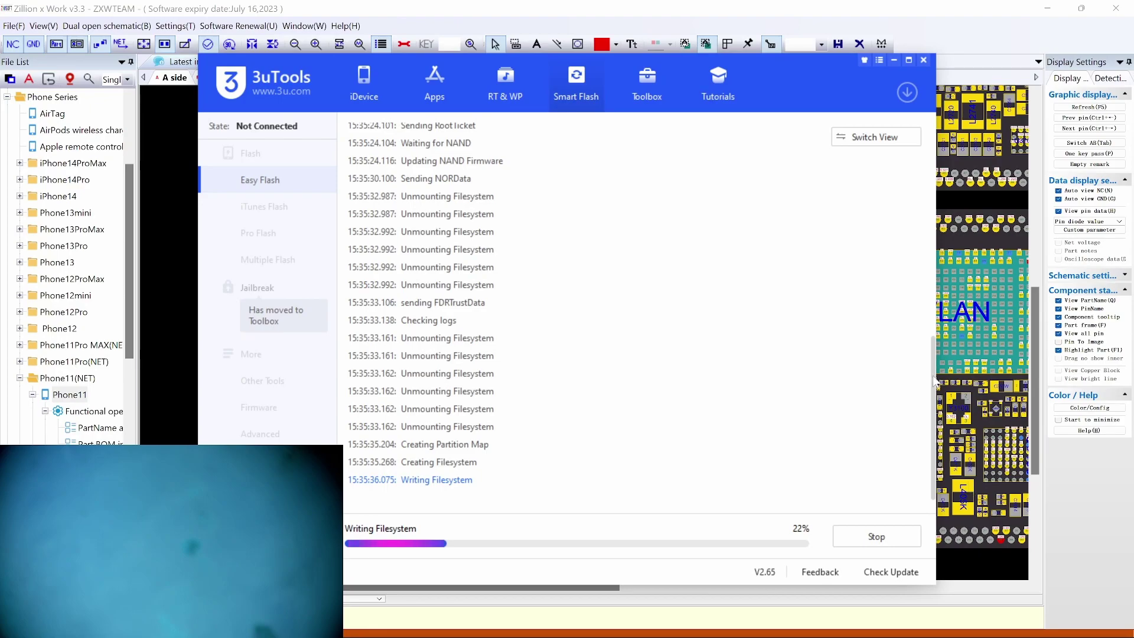
Step: Bring the 3uTools Easy Flash progress window back from the taskbar
{"action": "left_click", "coordinate": [605, 620]}
{"action": "left_click", "coordinate": [605, 620]}
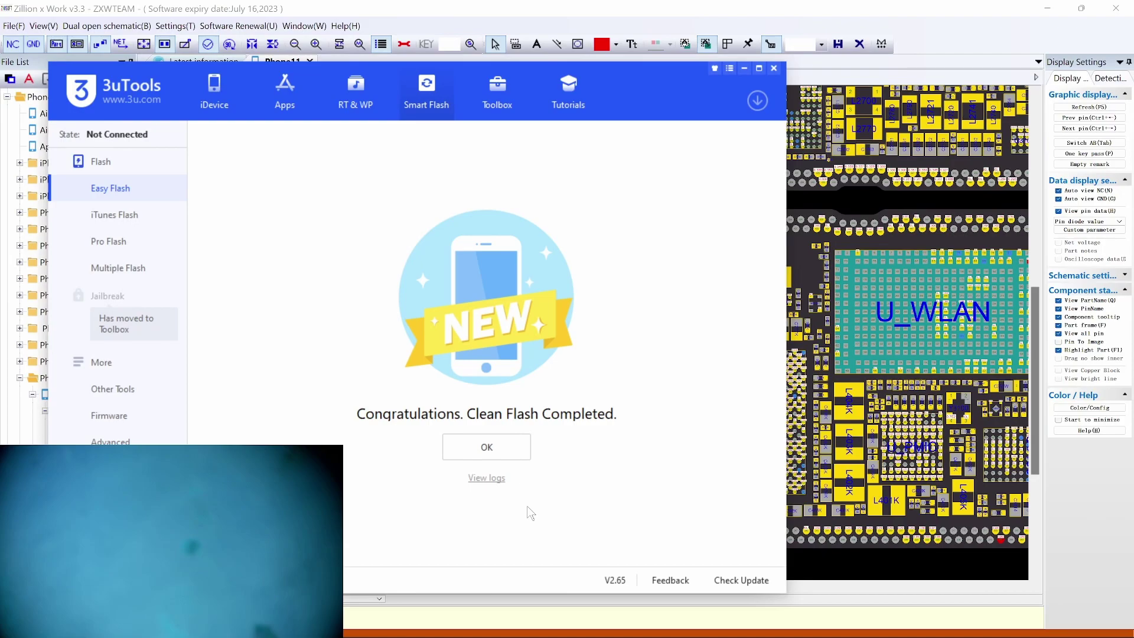
Step: Confirm the 'Clean Flash Completed' notice with OK and show the iDevice info page
{"action": "left_click", "coordinate": [503, 456]}
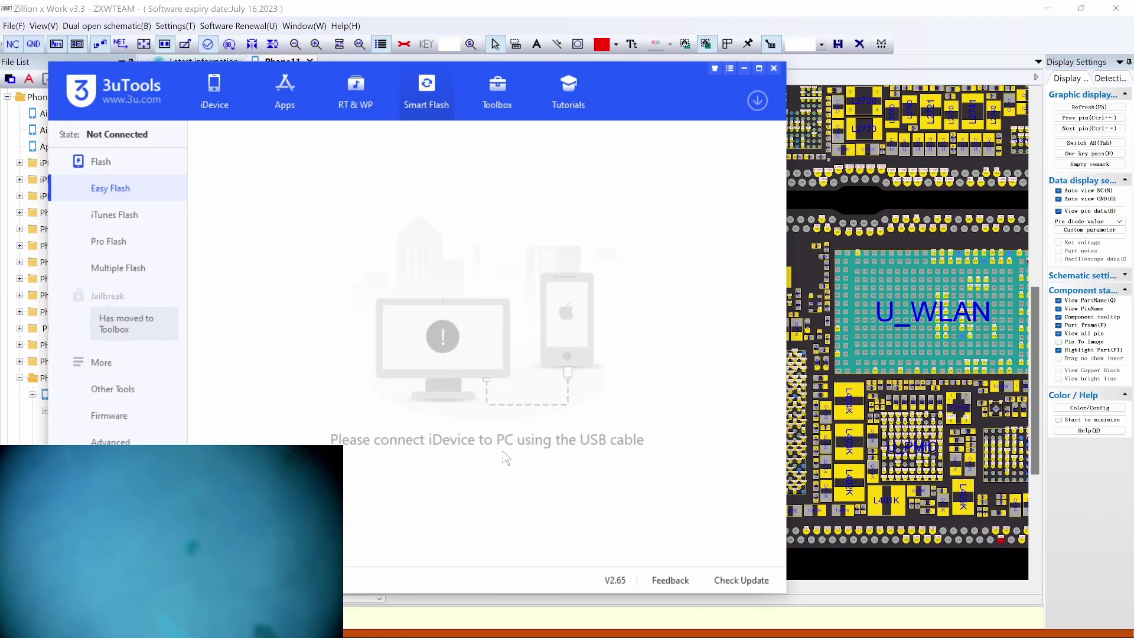
{"action": "left_click", "coordinate": [216, 100]}
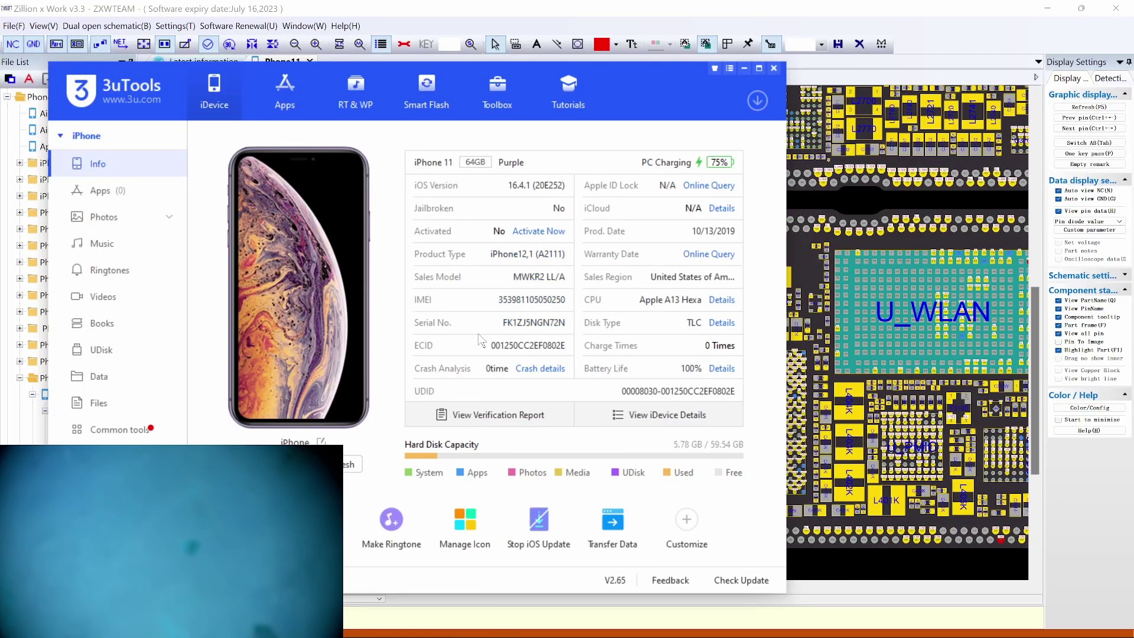
{"action": "left_click", "coordinate": [516, 231]}
{"action": "left_click", "coordinate": [460, 479]}
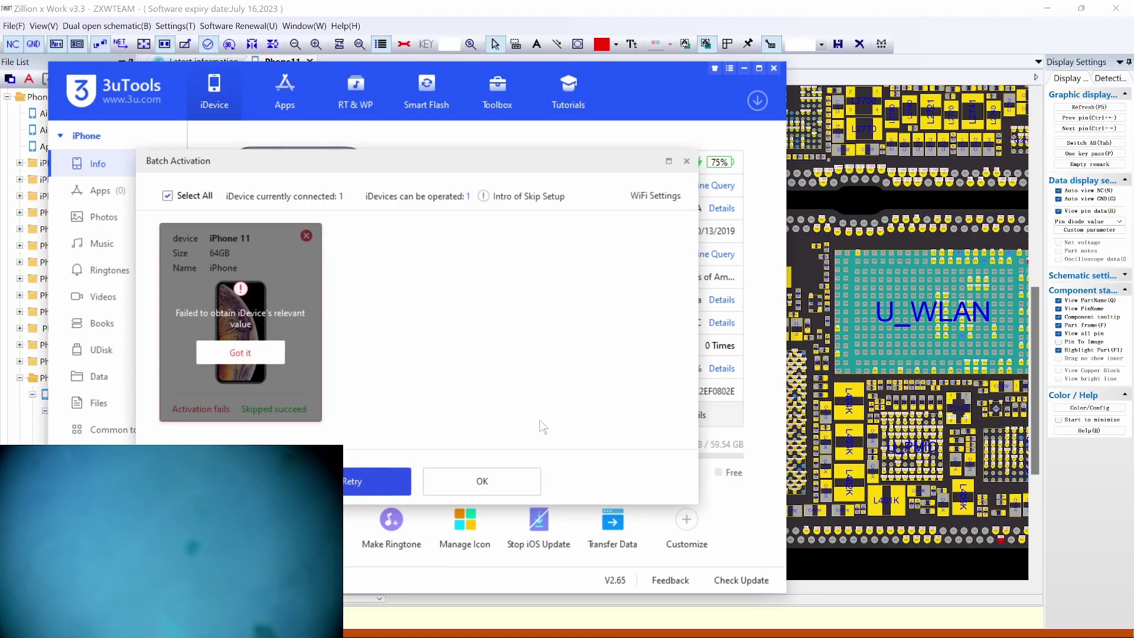
{"action": "left_click", "coordinate": [392, 490]}
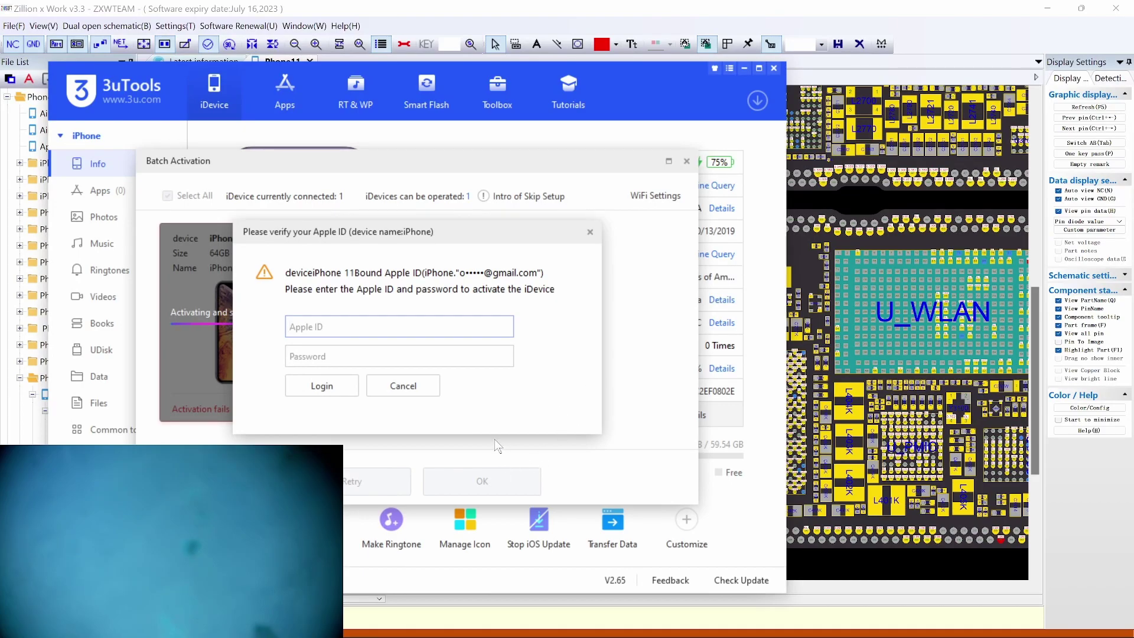
{"action": "left_click", "coordinate": [331, 327]}
{"action": "left_click", "coordinate": [590, 231]}
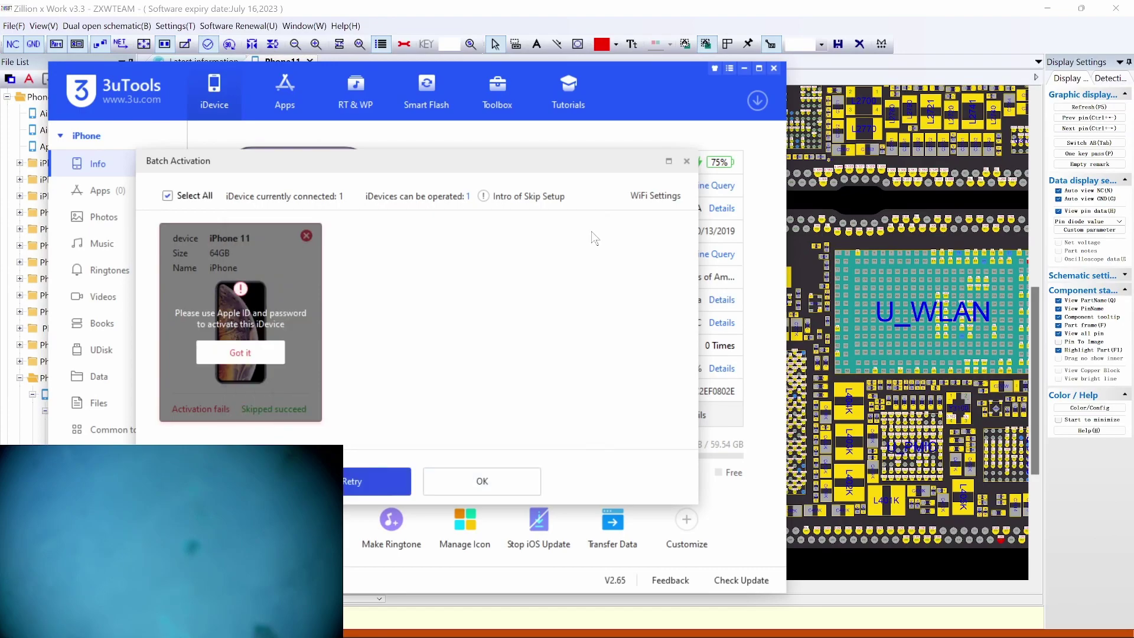
{"action": "left_click", "coordinate": [529, 483]}
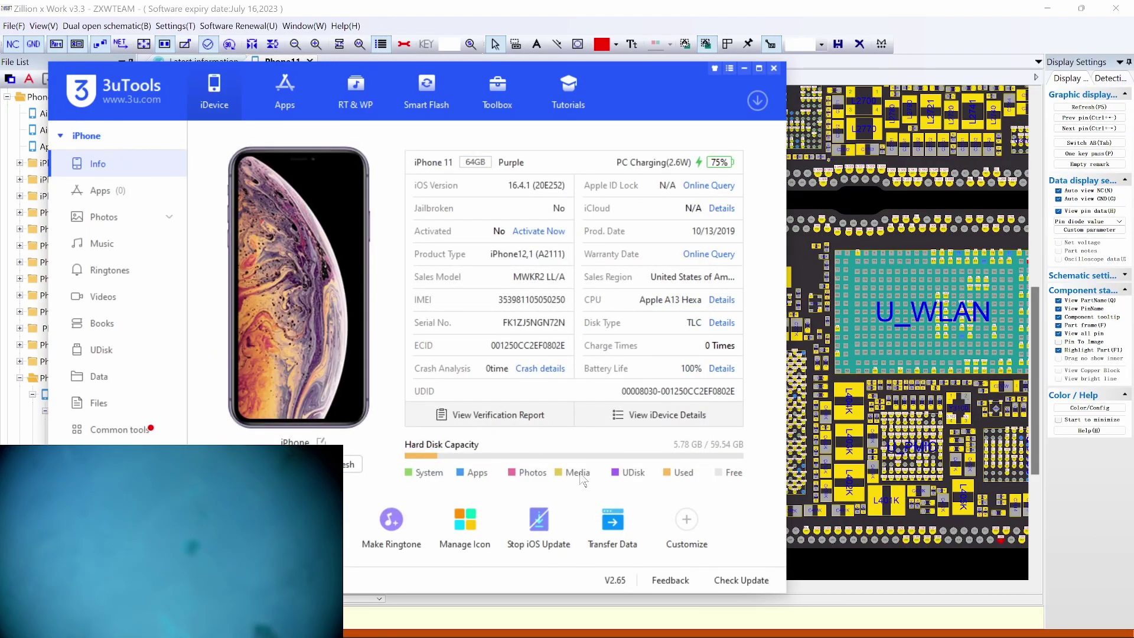